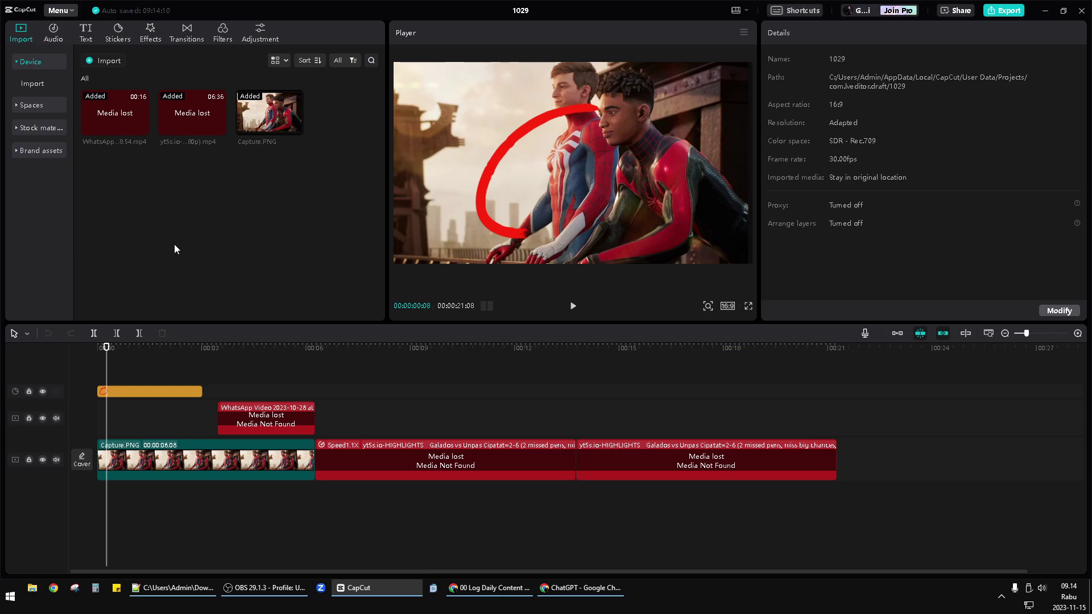
After a look at the layout options, open Link to media for the lost 06:36 highlights video
click(61, 11)
mouse_move(63, 59)
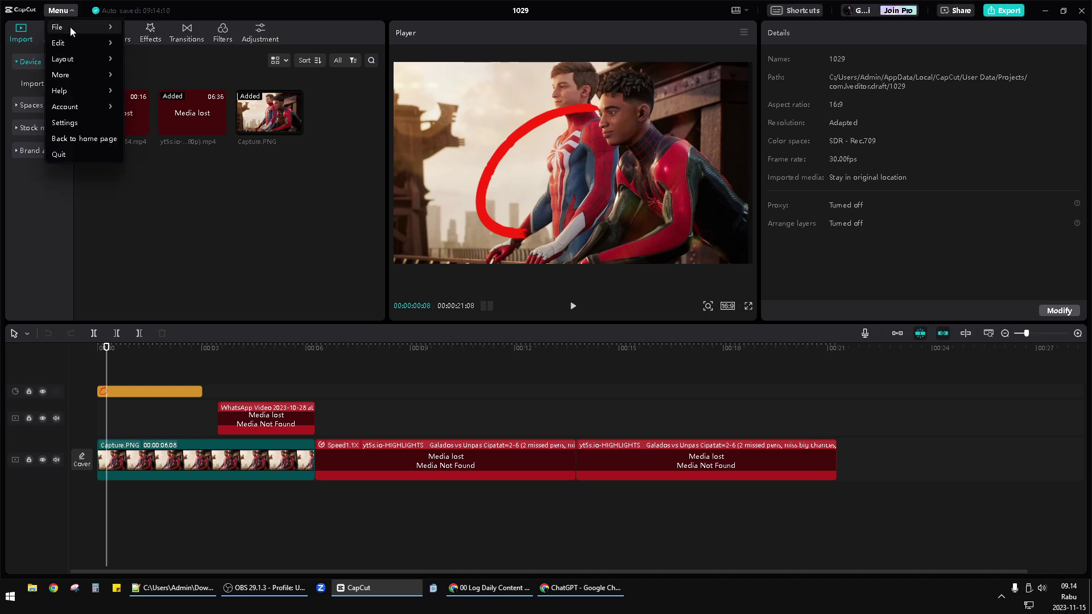
click(285, 233)
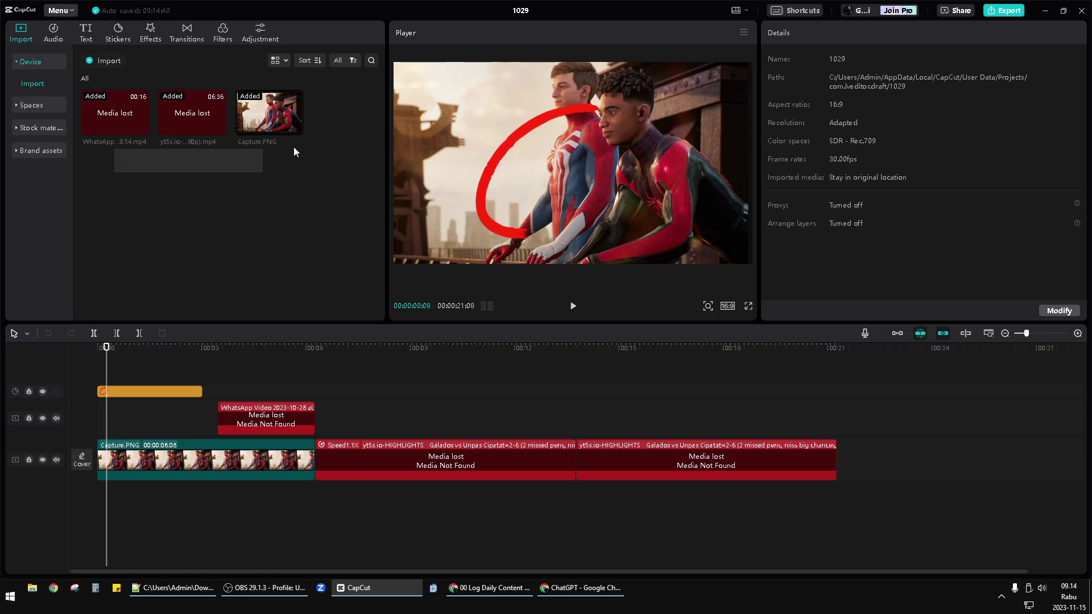
right_click(195, 124)
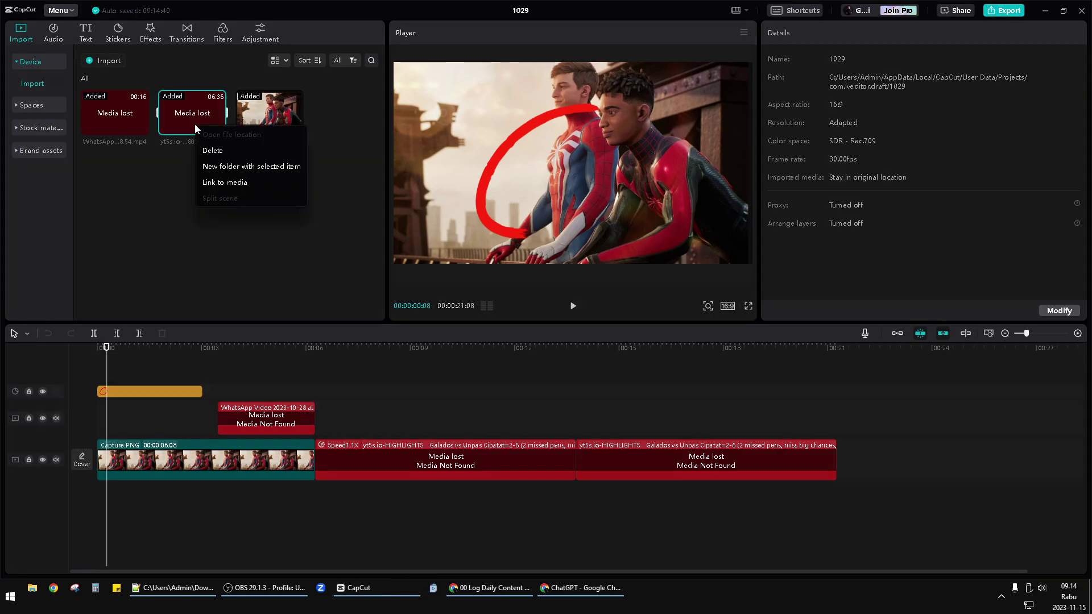
click(226, 184)
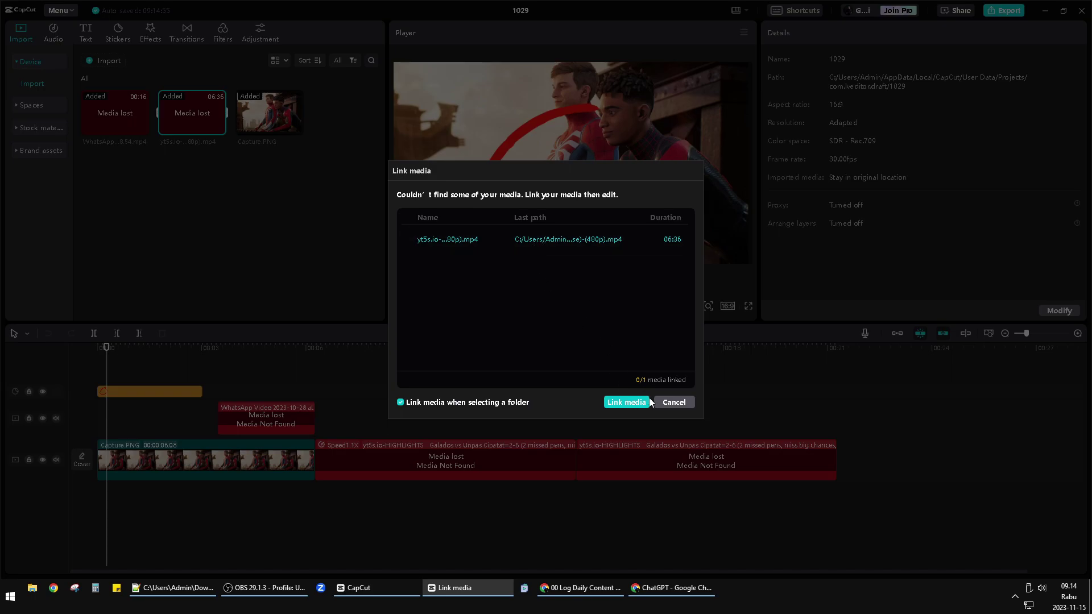
Try relinking the highlights video to Videos\1111.mp4; CapCut reports Couldn't link, 0 of 1
click(635, 404)
click(858, 449)
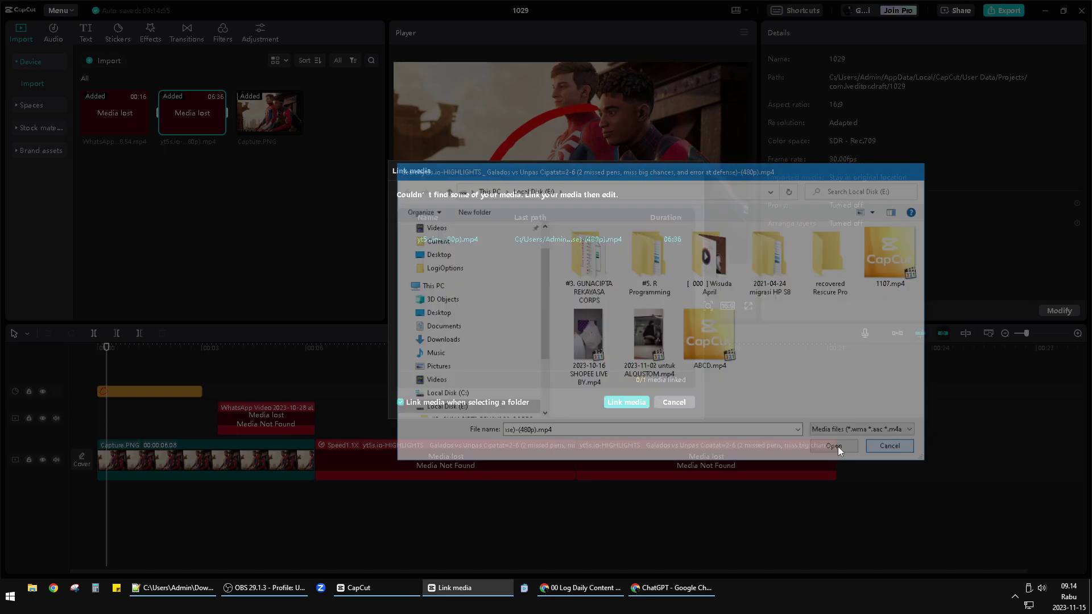
click(632, 404)
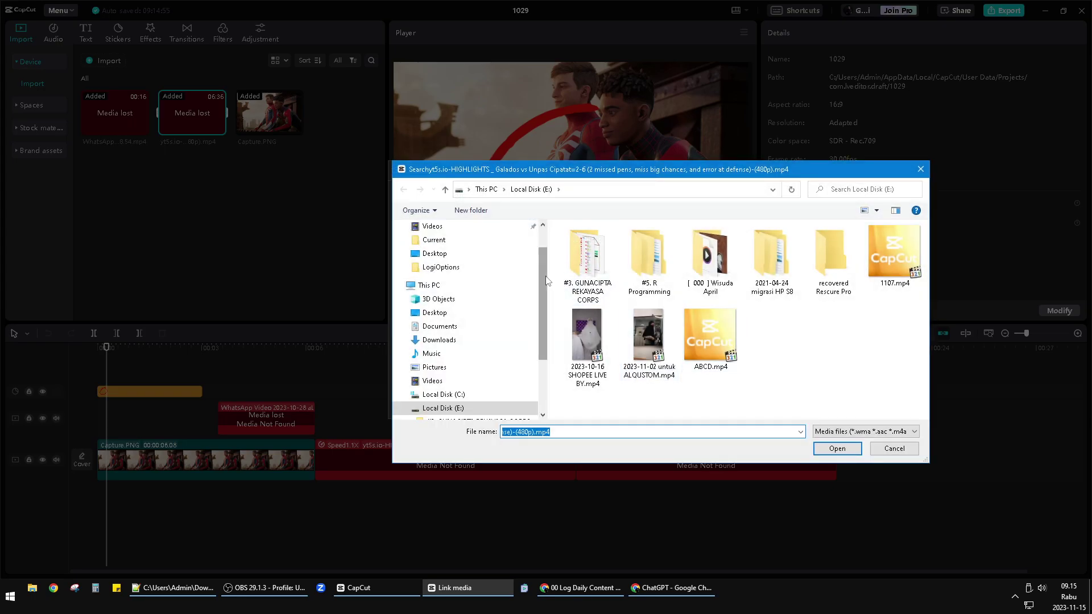
scroll(550, 286, down, 3)
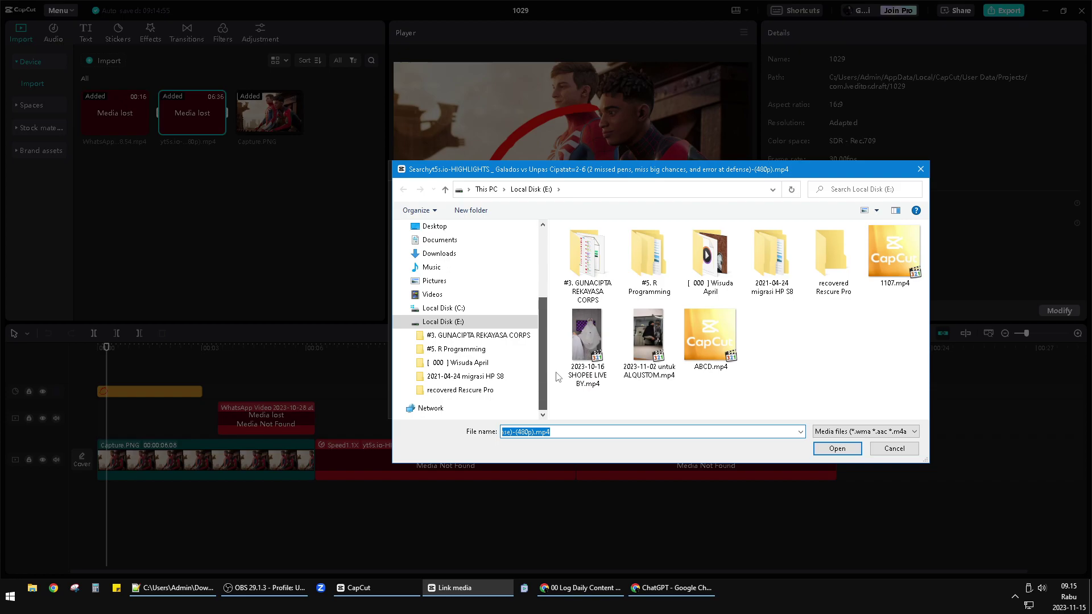
scroll(559, 377, up, 3)
scroll(559, 376, down, 3)
click(433, 294)
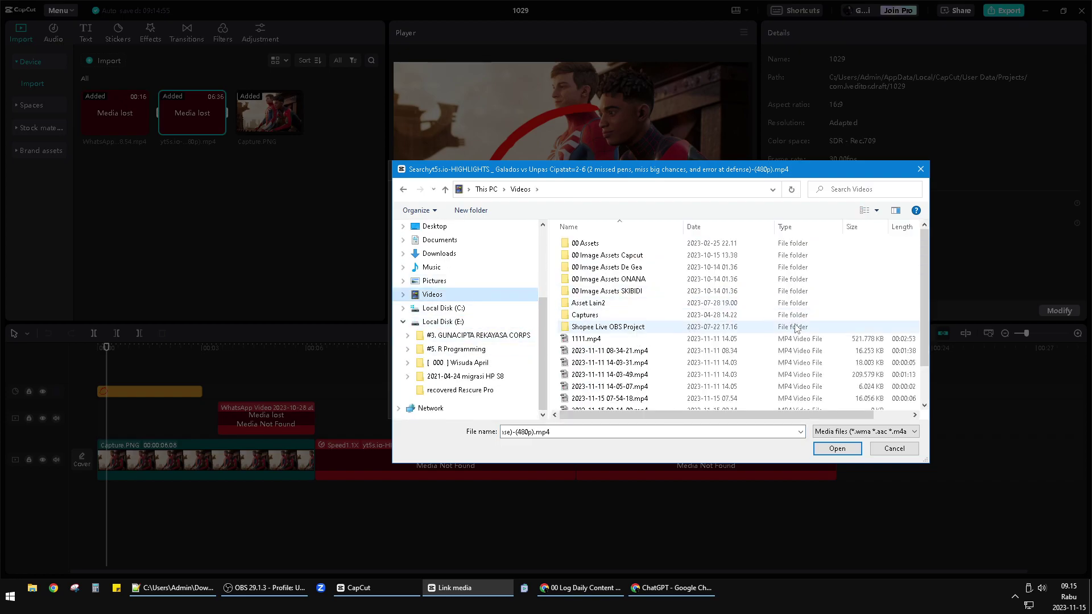
click(756, 339)
click(837, 449)
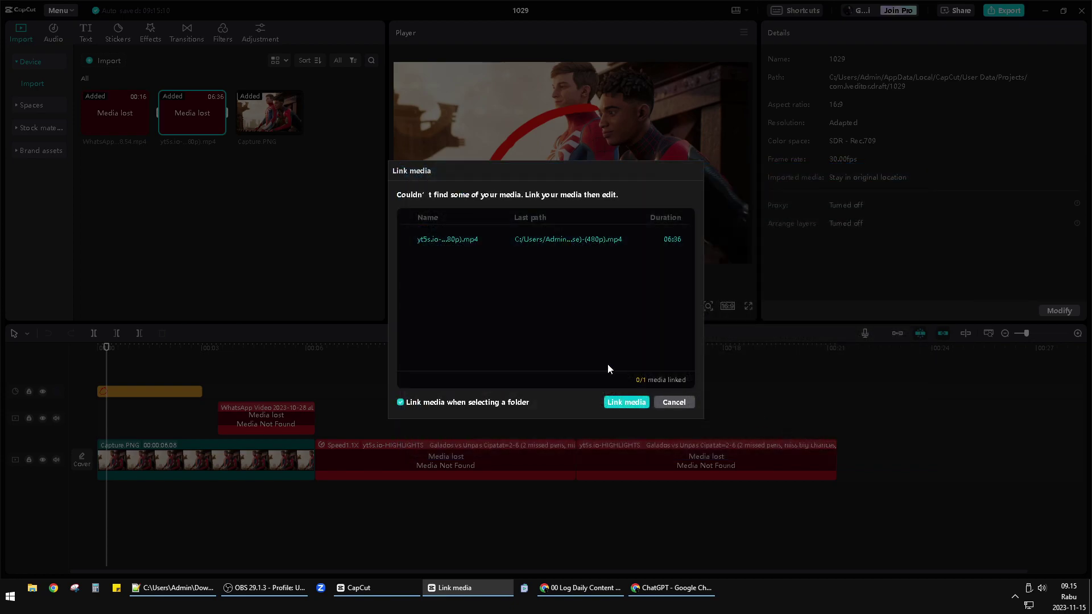
click(627, 402)
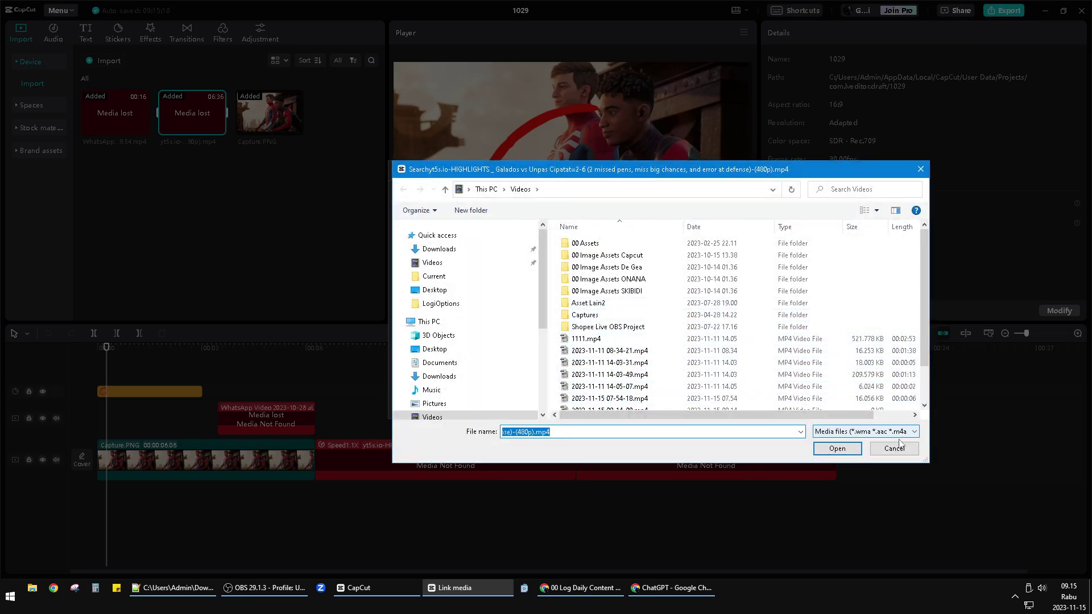
click(894, 449)
click(626, 402)
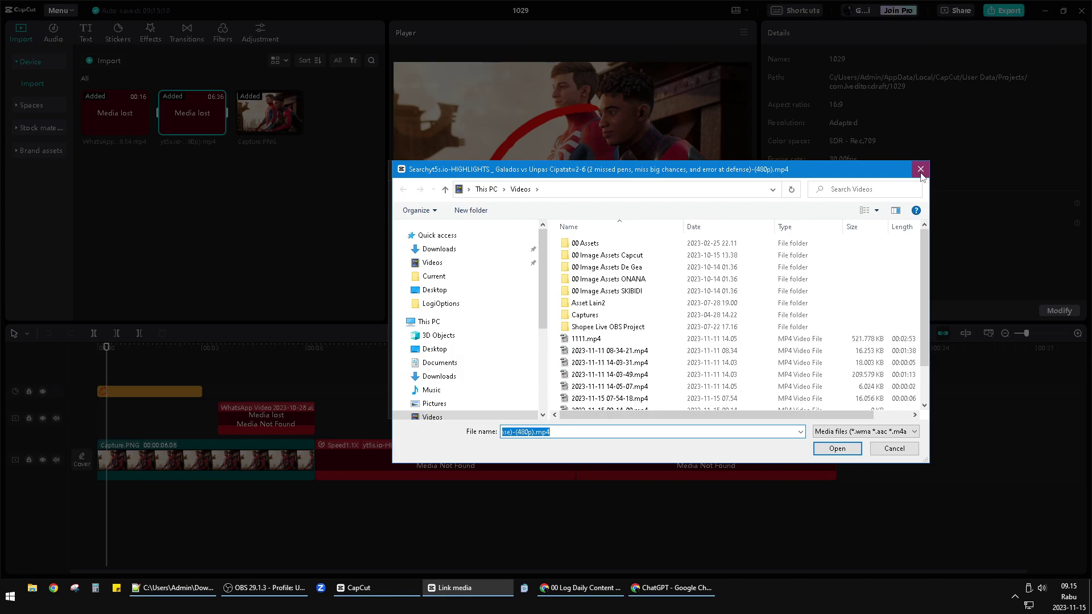
click(921, 170)
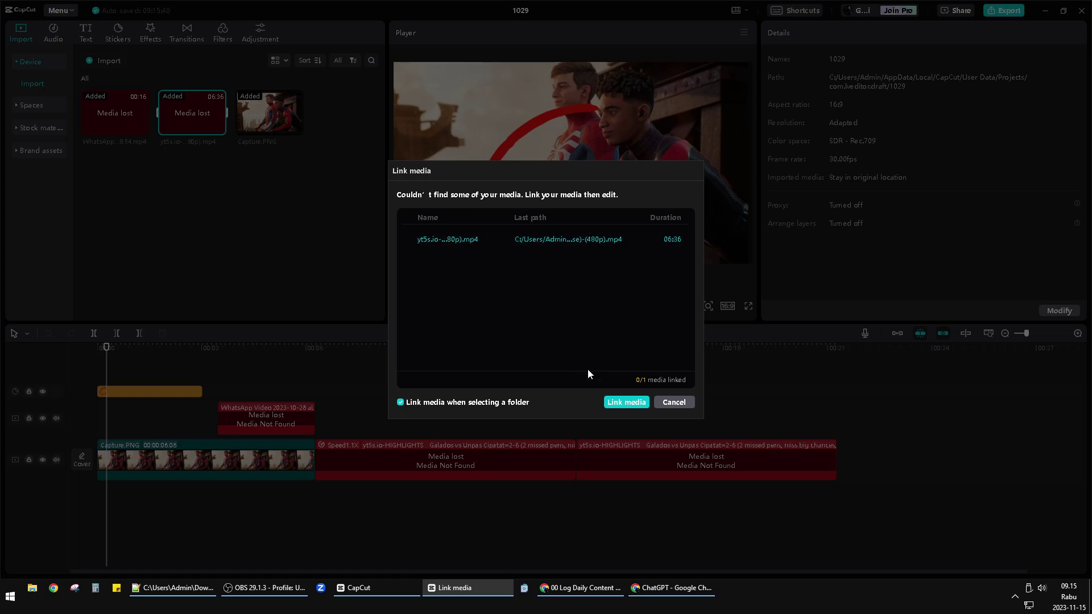
Browse the Asset Lain2 folder, close the file browser unchosen, and cancel relinking
click(624, 402)
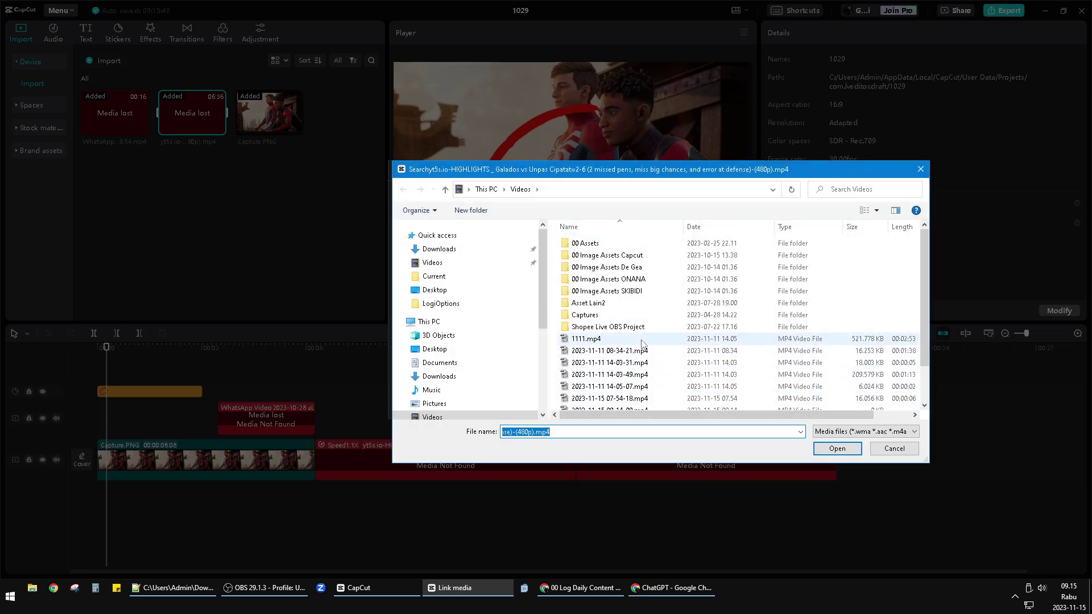
click(649, 303)
scroll(650, 311, down, 1)
scroll(651, 311, up, 1)
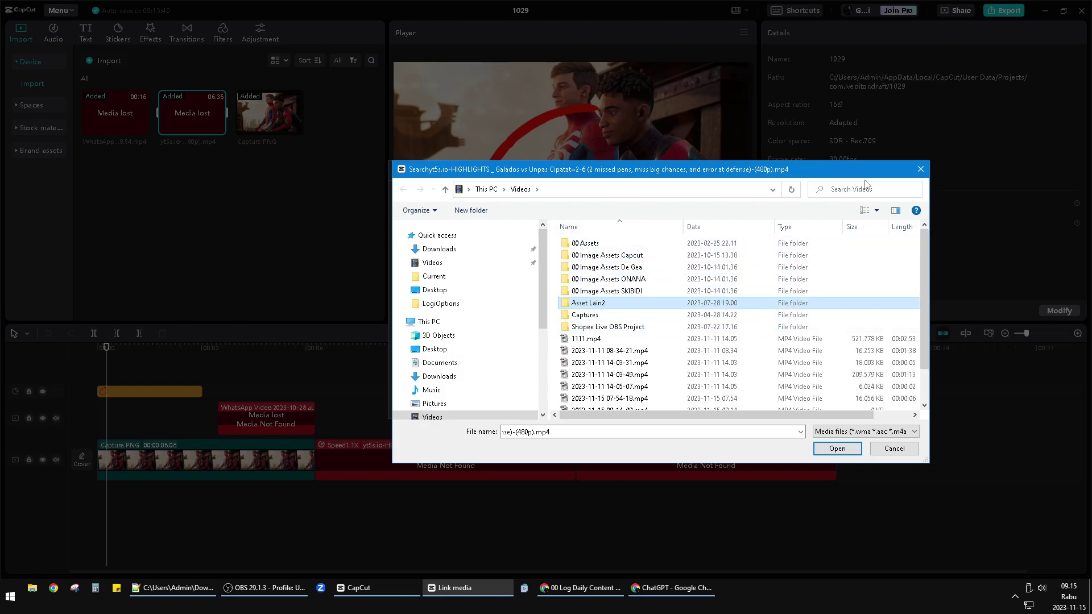
click(919, 169)
click(687, 398)
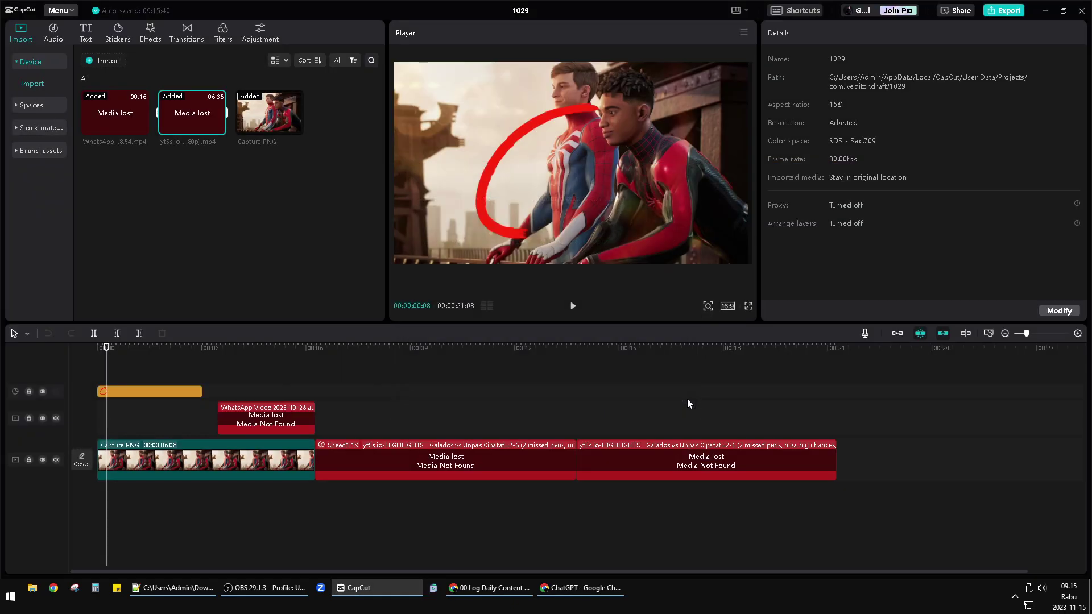